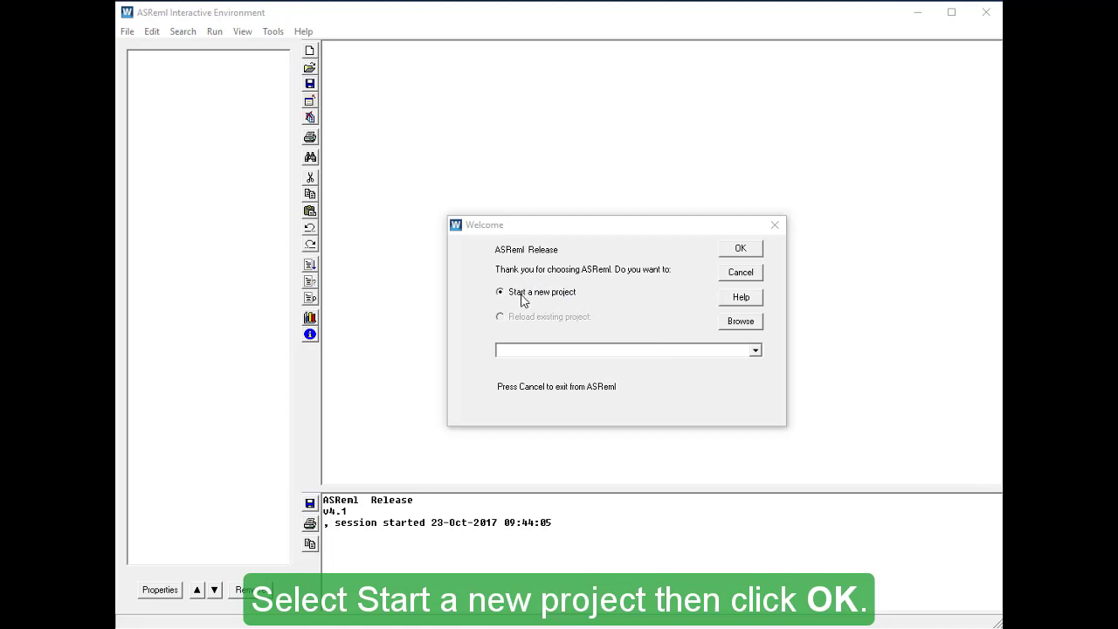
# - Start a new project generated automatically from a data file
pyautogui.click(738, 249)
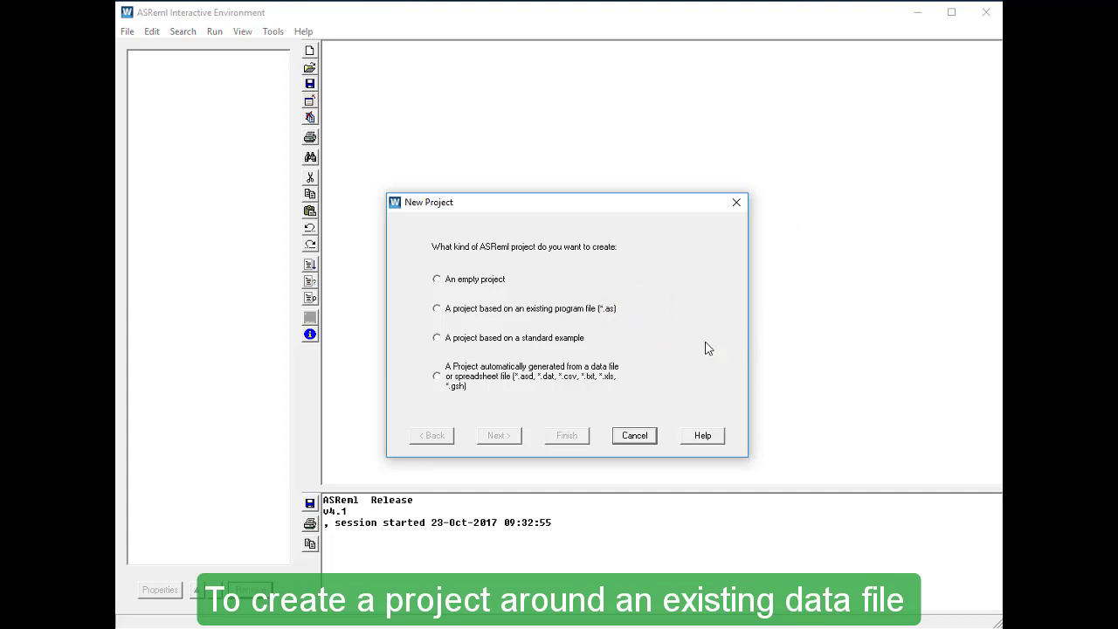
pyautogui.click(438, 377)
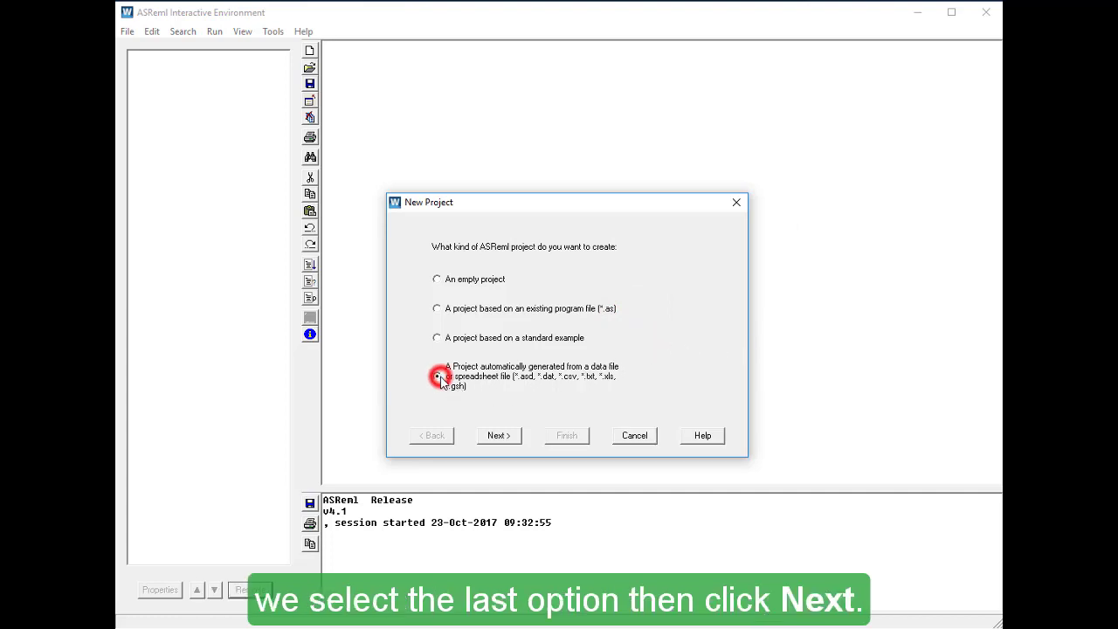
pyautogui.click(519, 440)
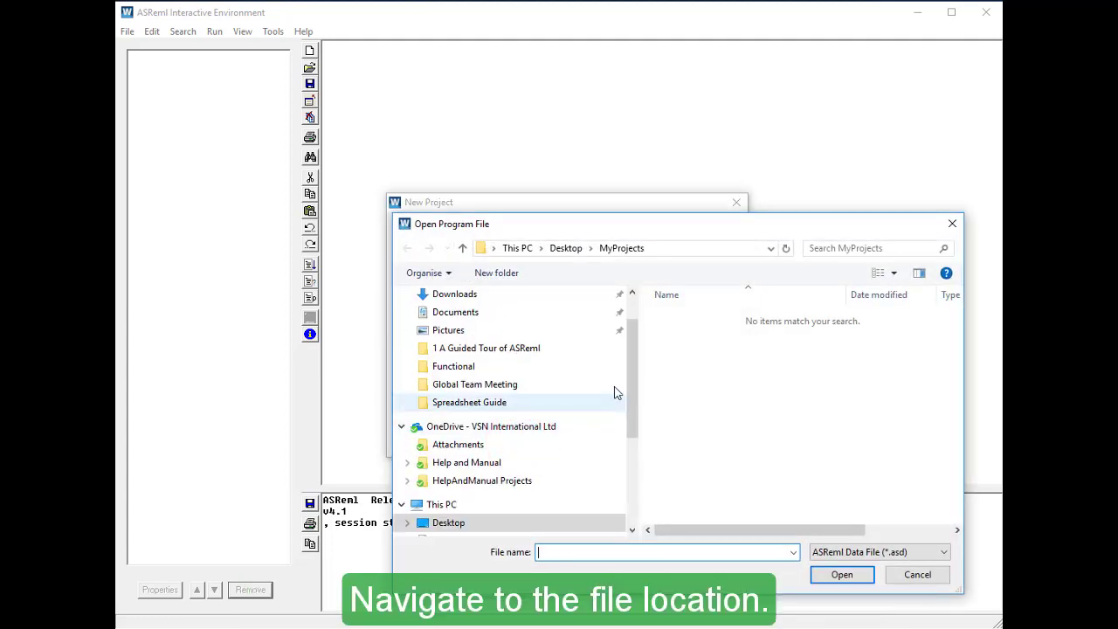
# - Browse to C:\Program Files\ASReml4\Examples\Functional to list its .asd data files
pyautogui.click(631, 374)
pyautogui.moveTo(633, 381); pyautogui.dragTo(551, 466)
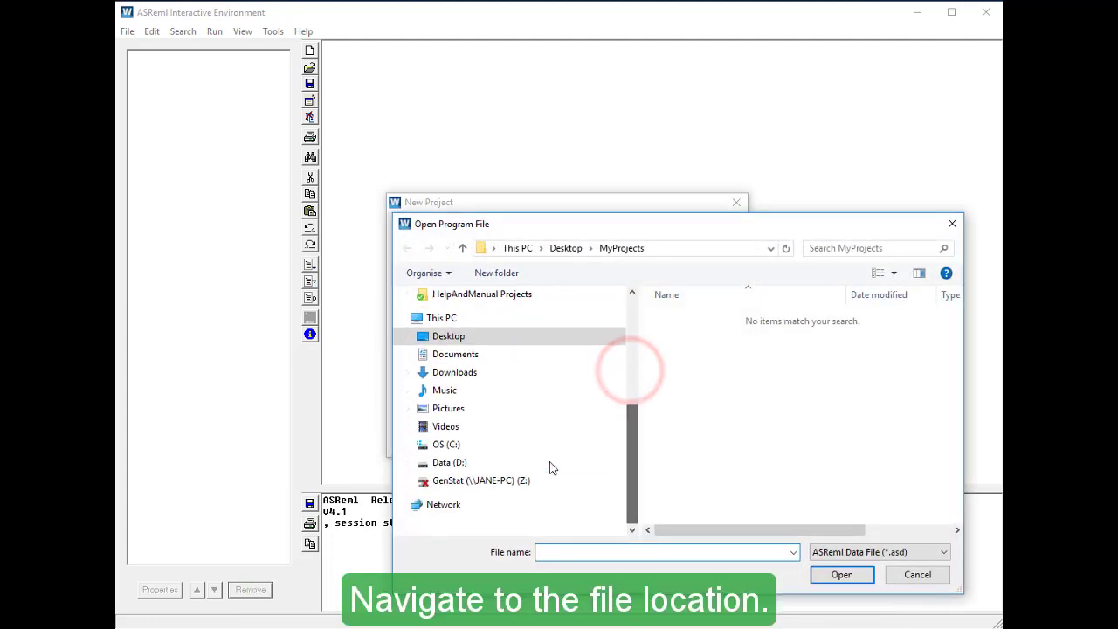
pyautogui.click(472, 446)
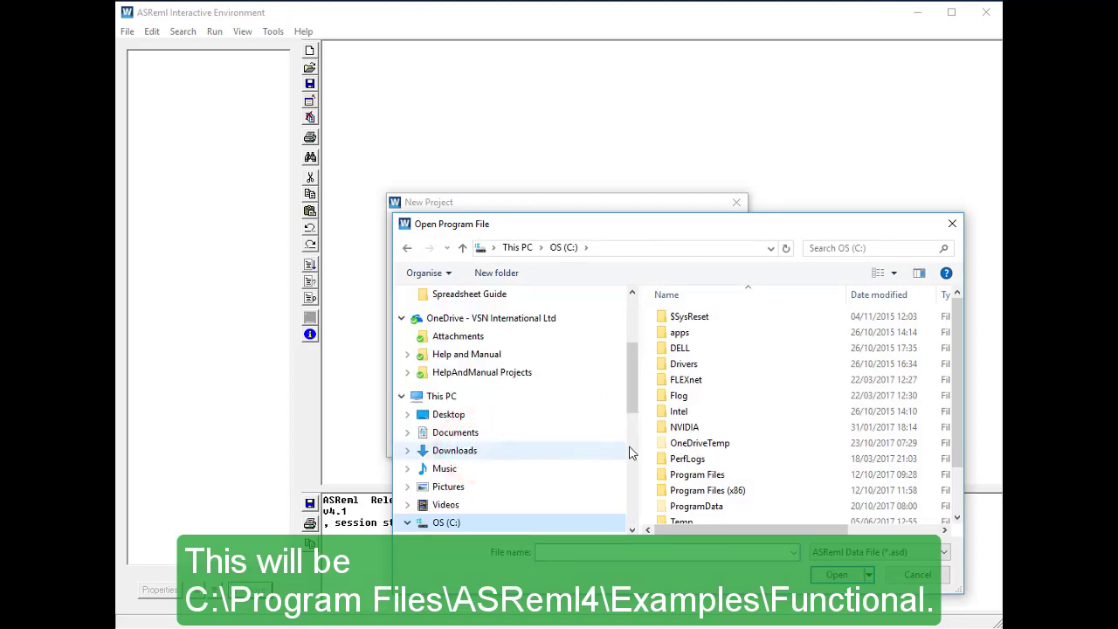
pyautogui.doubleClick(747, 477)
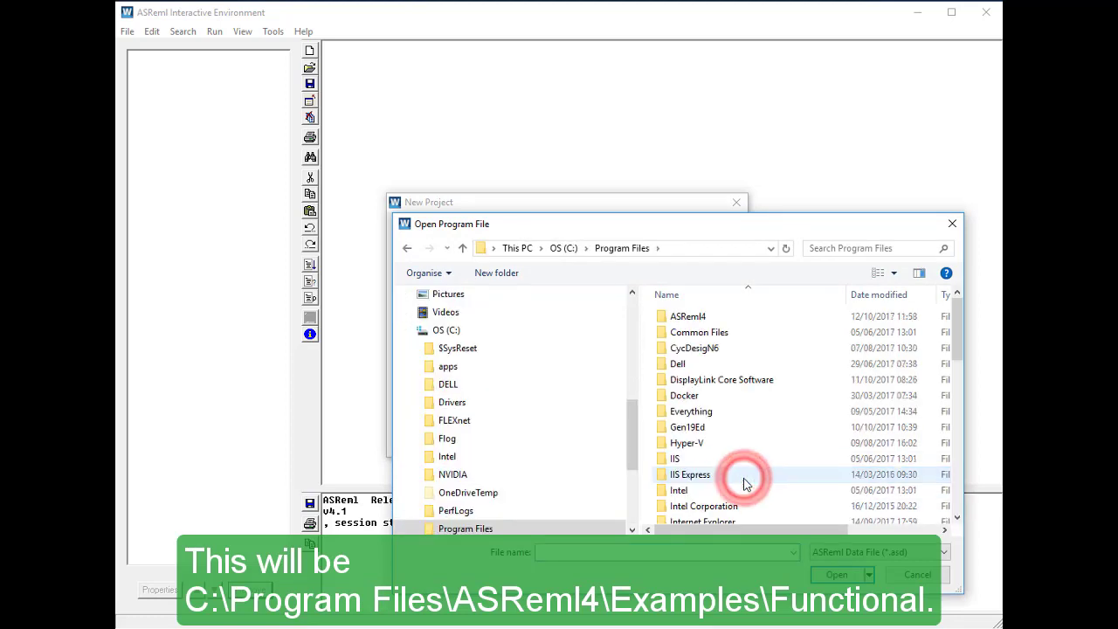
pyautogui.doubleClick(714, 319)
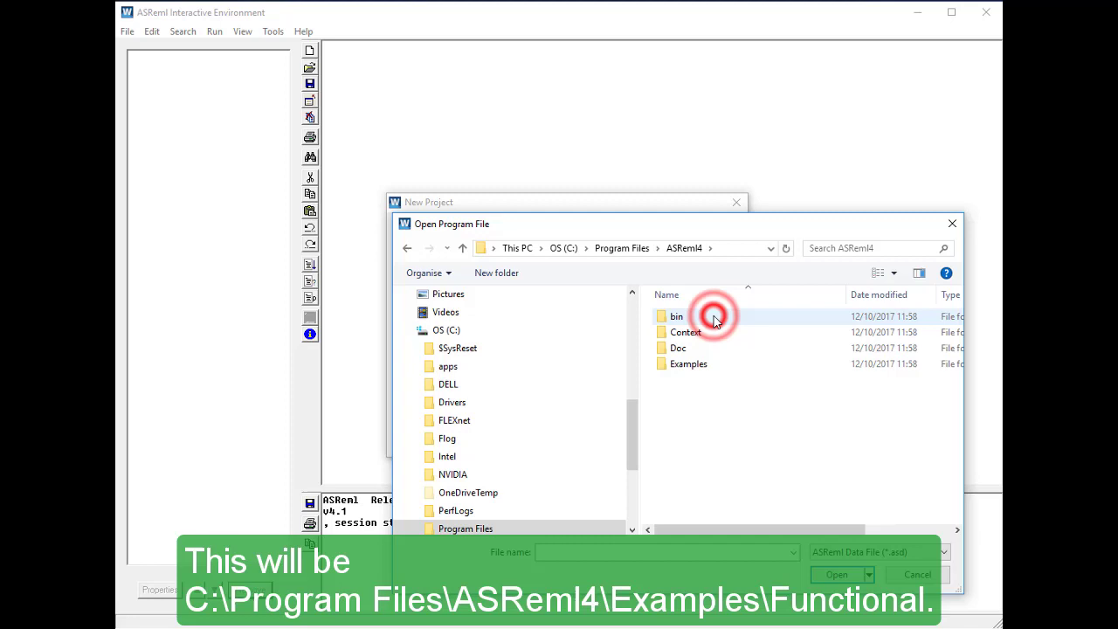
pyautogui.doubleClick(714, 366)
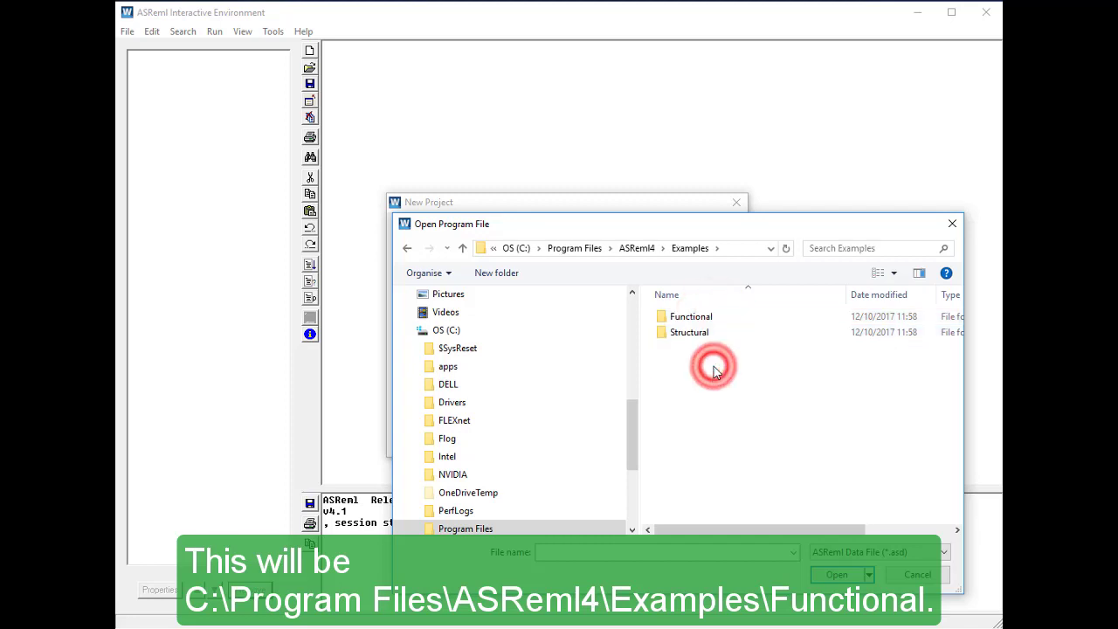
pyautogui.doubleClick(714, 320)
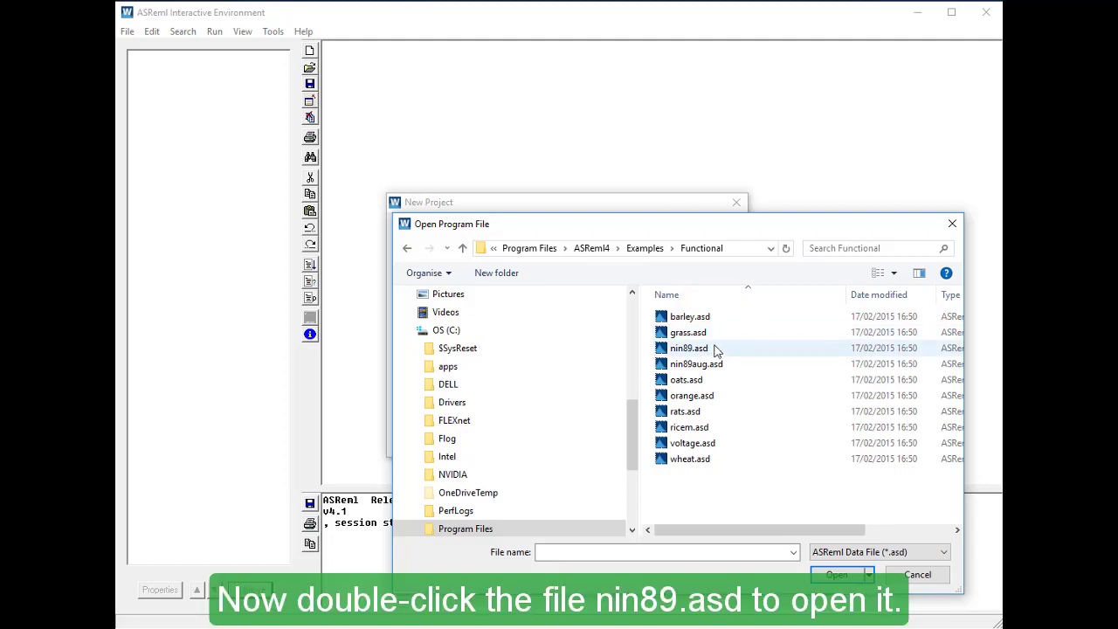
# - Base project nin89 on nin89.asd and set its folder to MyProjects on the Desktop
pyautogui.doubleClick(715, 350)
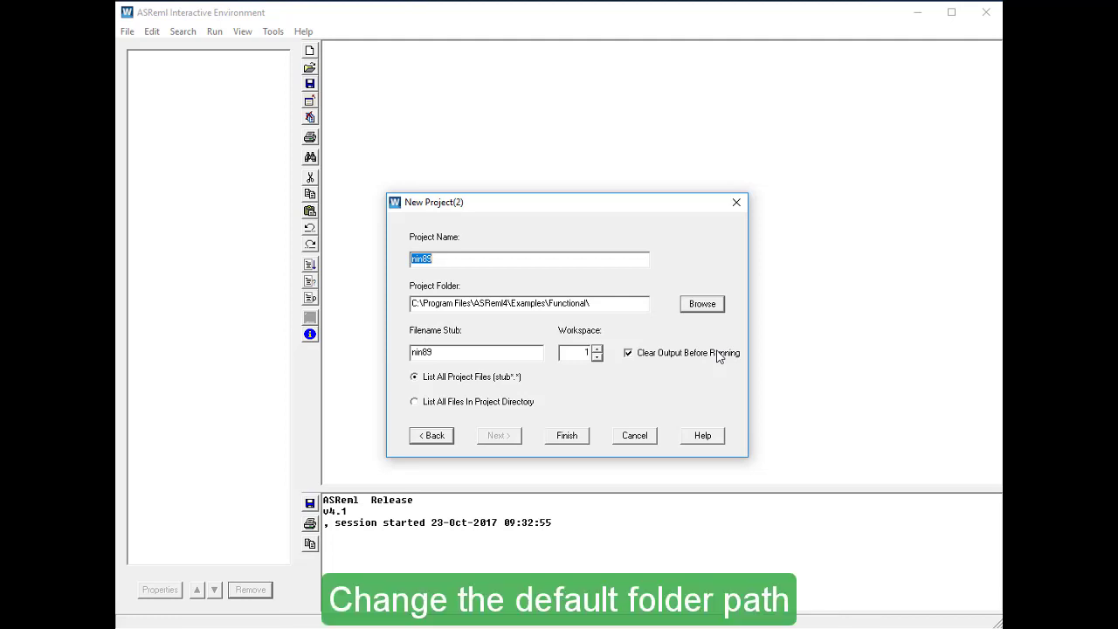
pyautogui.click(719, 304)
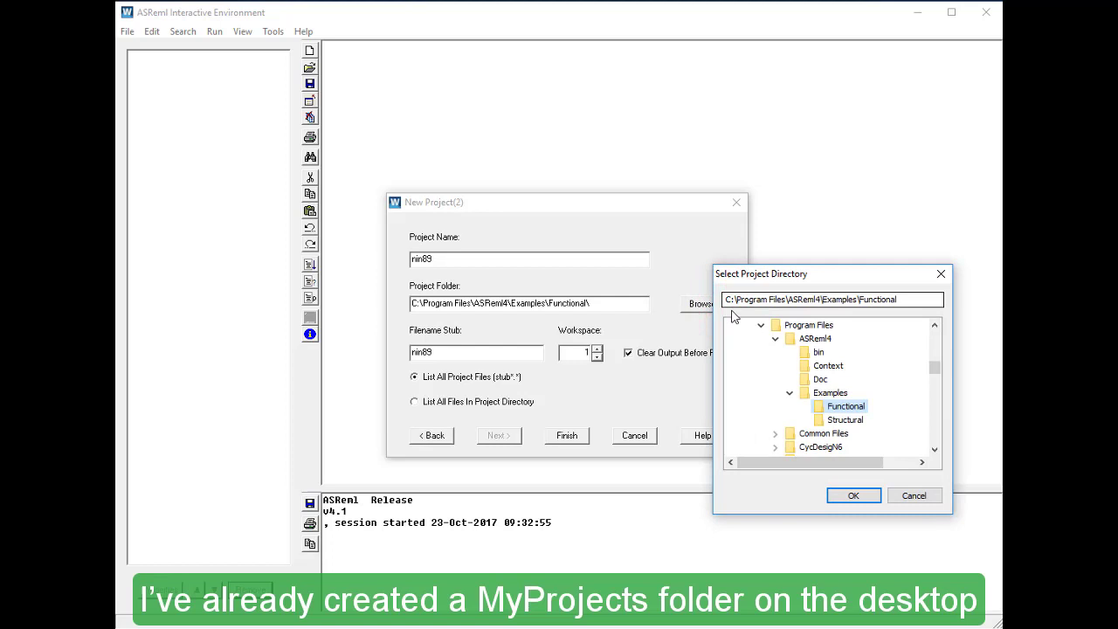
pyautogui.moveTo(934, 369); pyautogui.dragTo(933, 338)
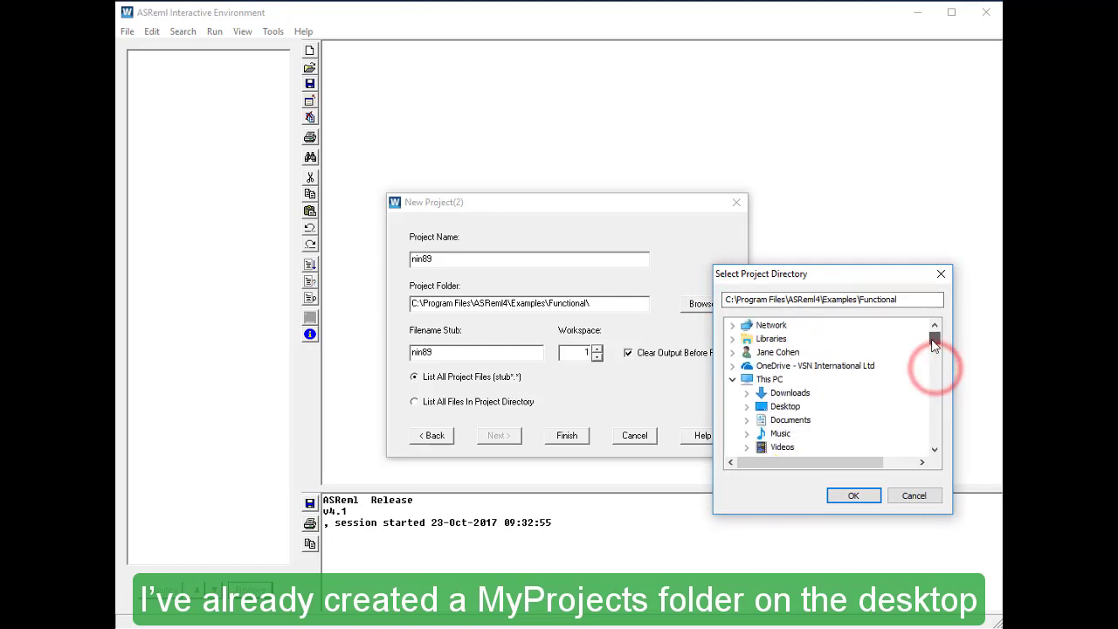
pyautogui.click(774, 407)
pyautogui.doubleClick(765, 405)
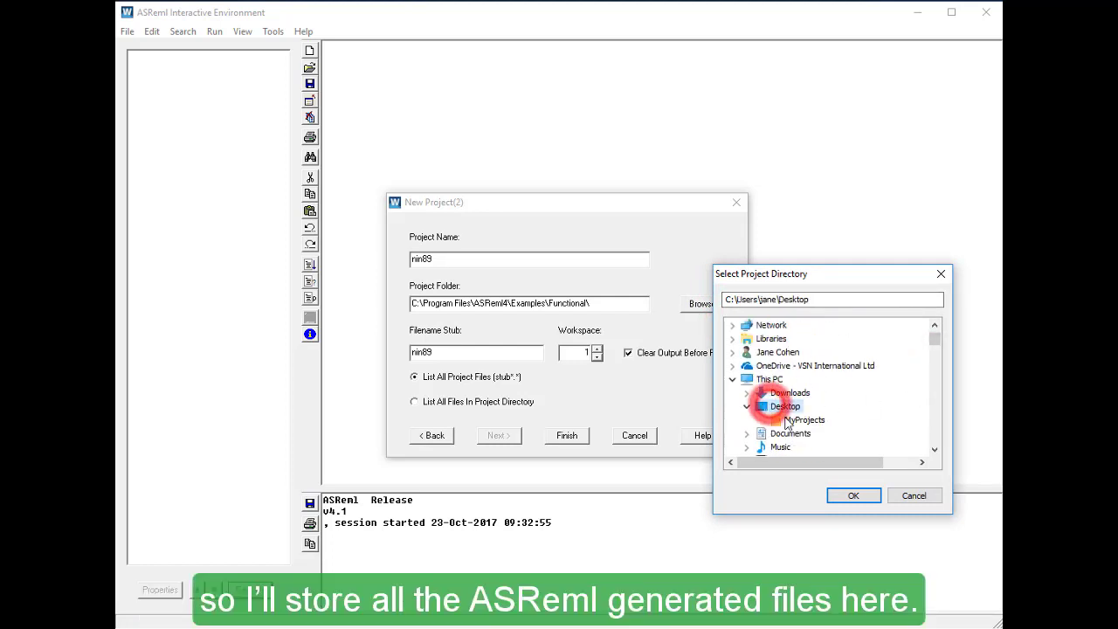
pyautogui.click(824, 422)
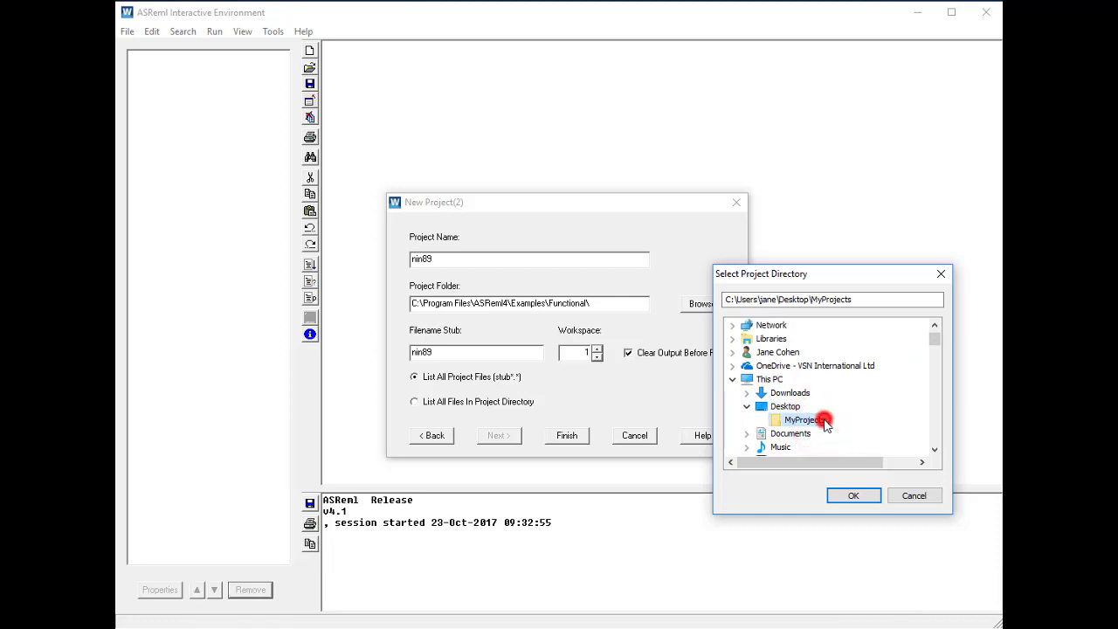
pyautogui.click(852, 498)
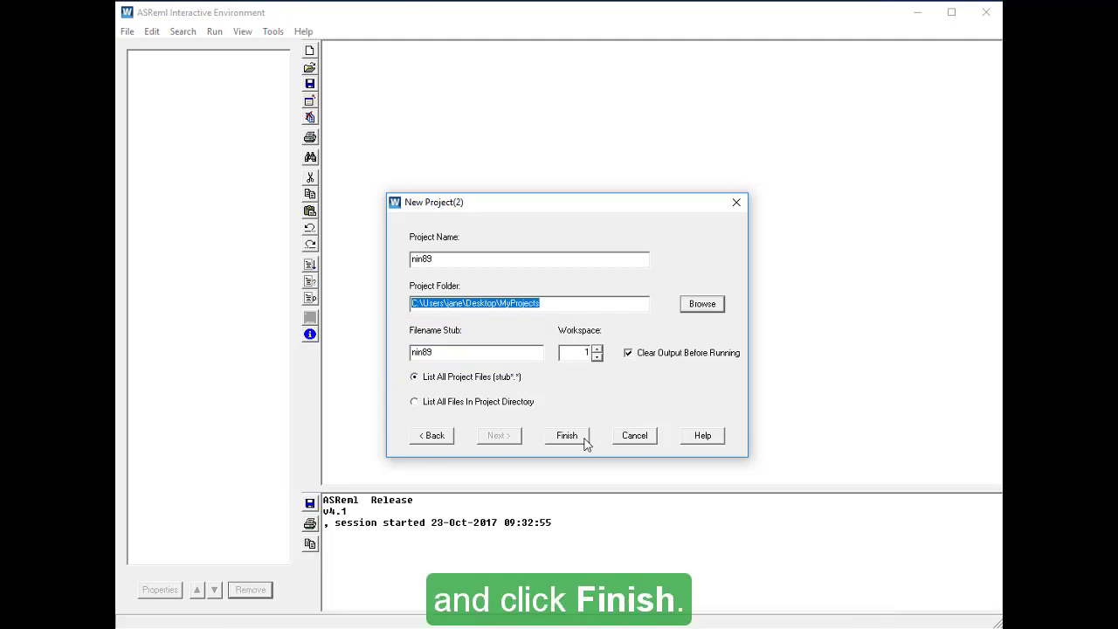
# - Finish creating project nin89 and display the nin89.asd data table
pyautogui.click(585, 437)
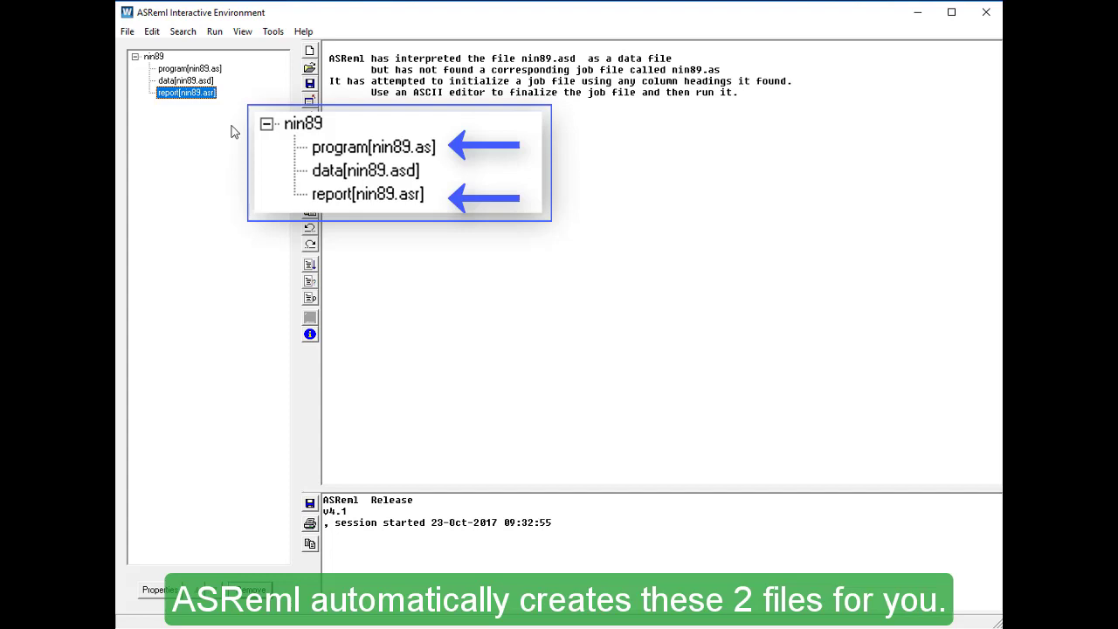
pyautogui.click(211, 81)
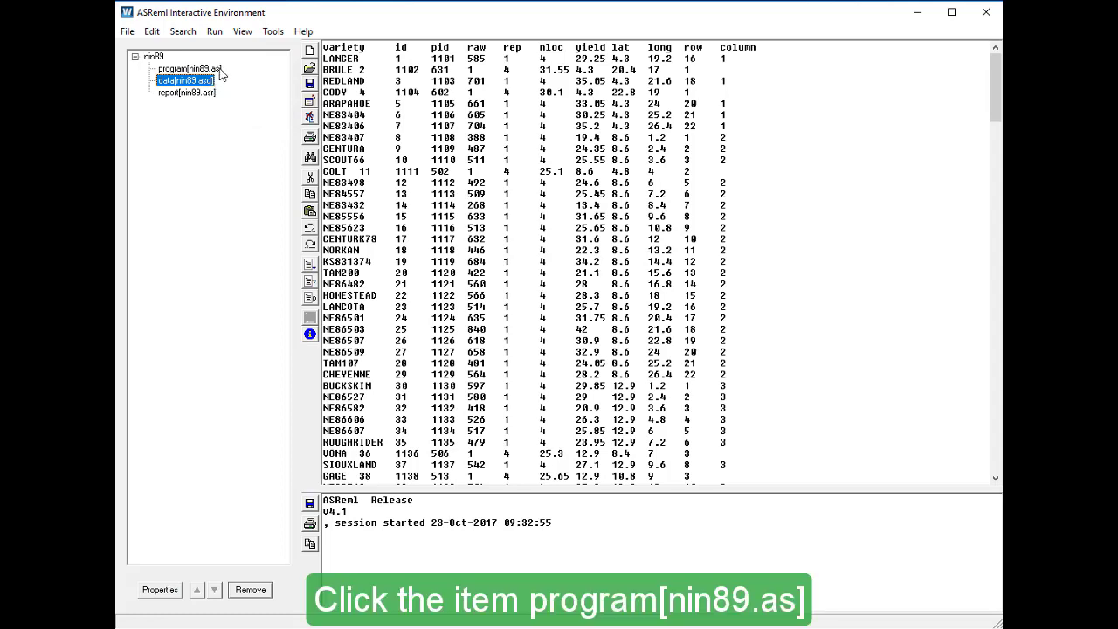
# - Display the nin89.as command file with its field definitions and yield ~ mu model
pyautogui.click(209, 69)
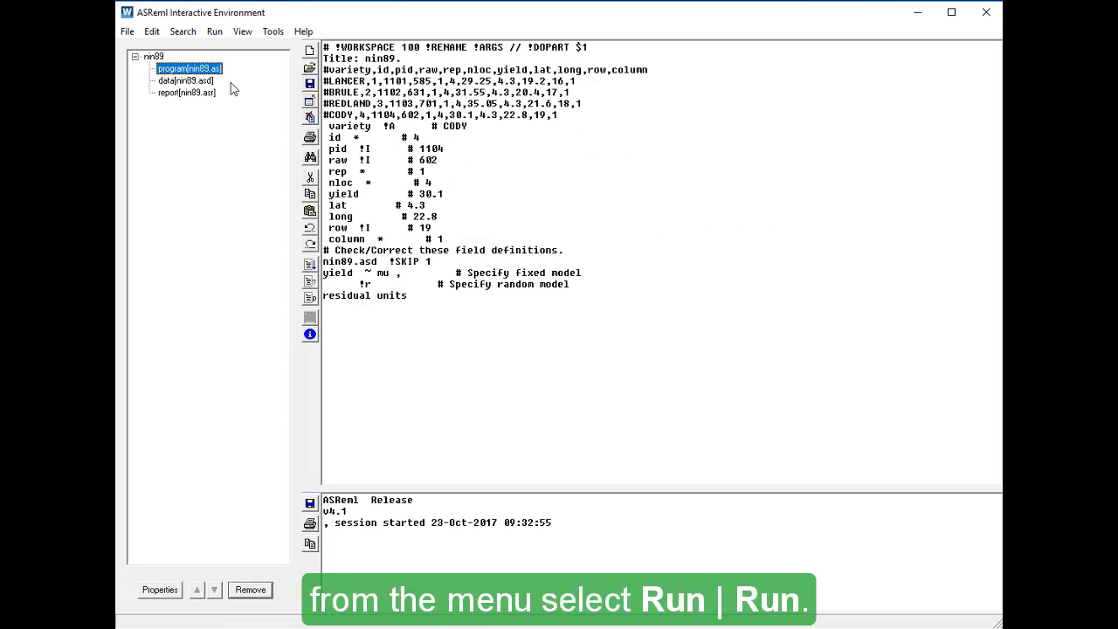
# - Run the nin89 job and view the resulting nin89.asr report of 224 records
pyautogui.click(216, 33)
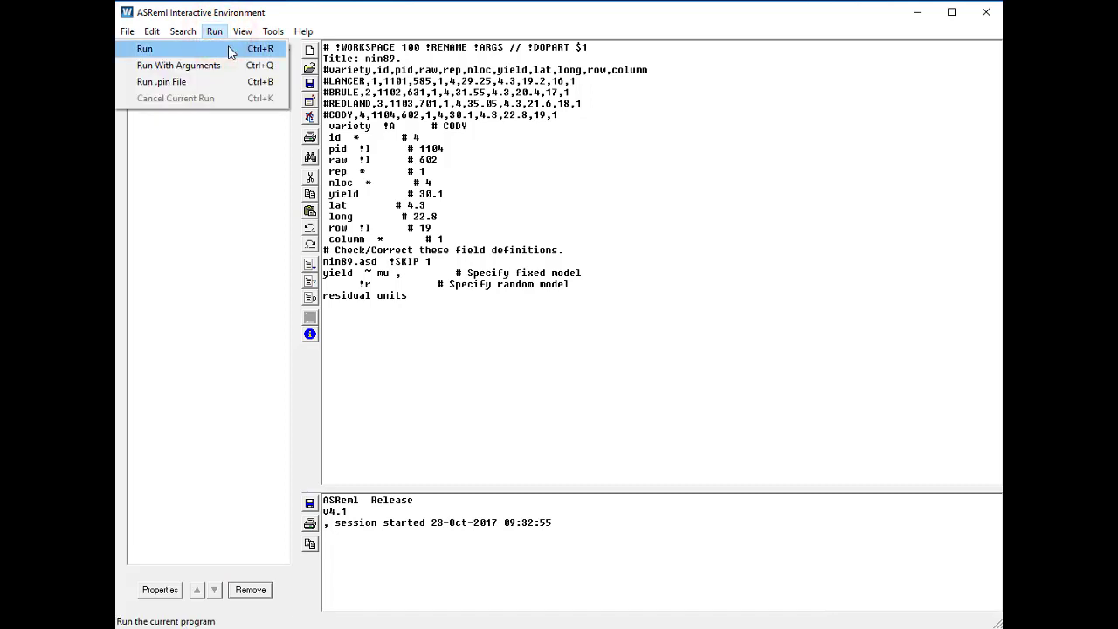
pyautogui.click(231, 49)
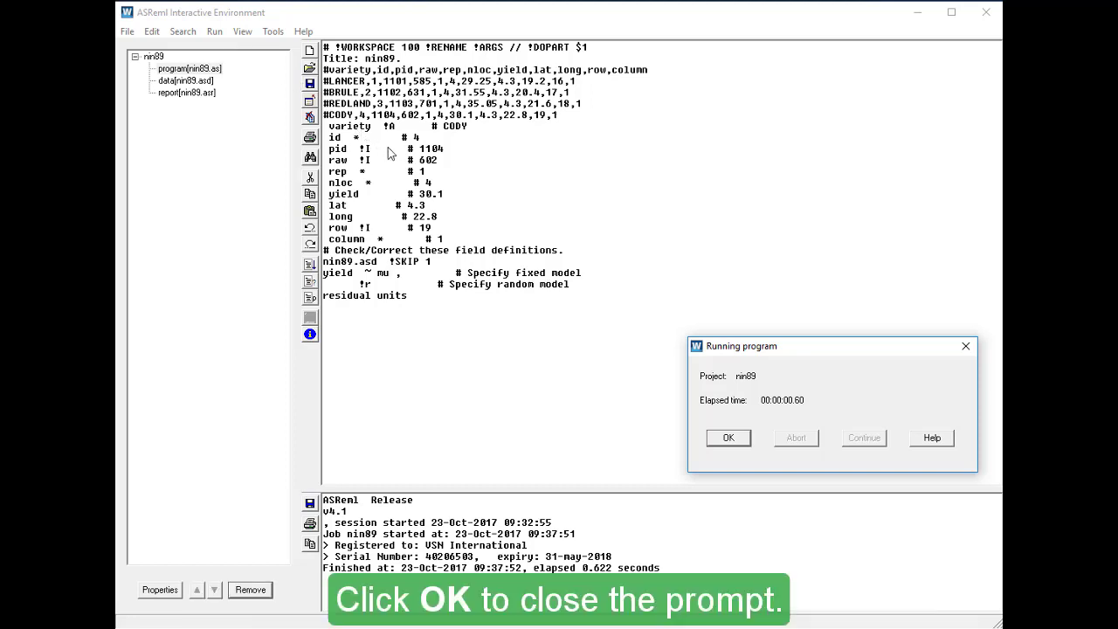
pyautogui.click(742, 440)
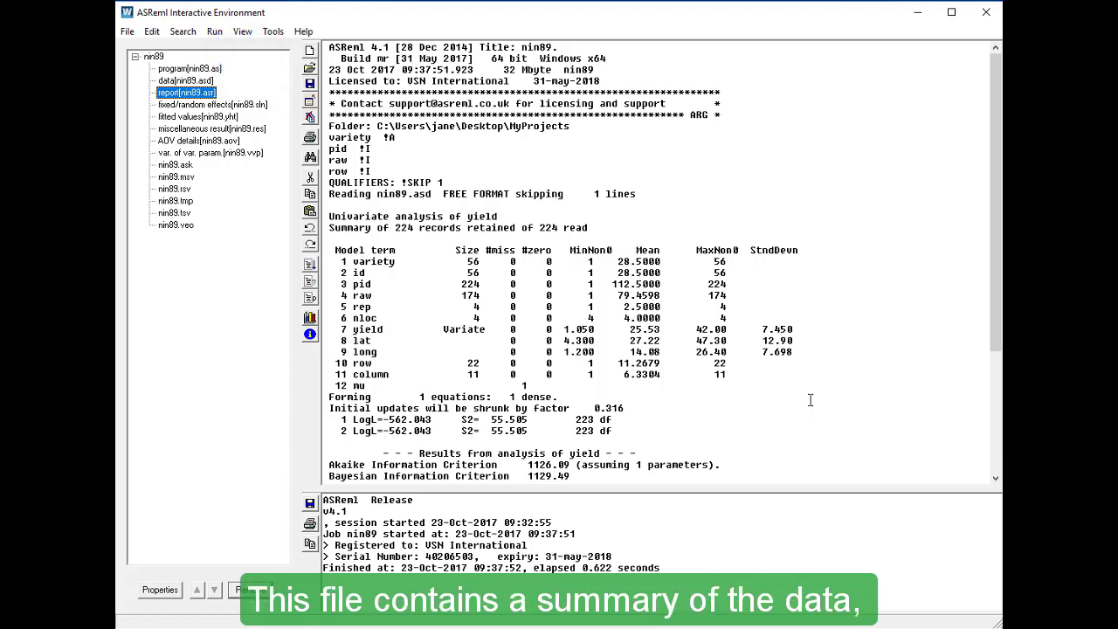
# - Scroll through the nin89.asr report, then review the nin89.sln and nin89.yht results
pyautogui.click(999, 169)
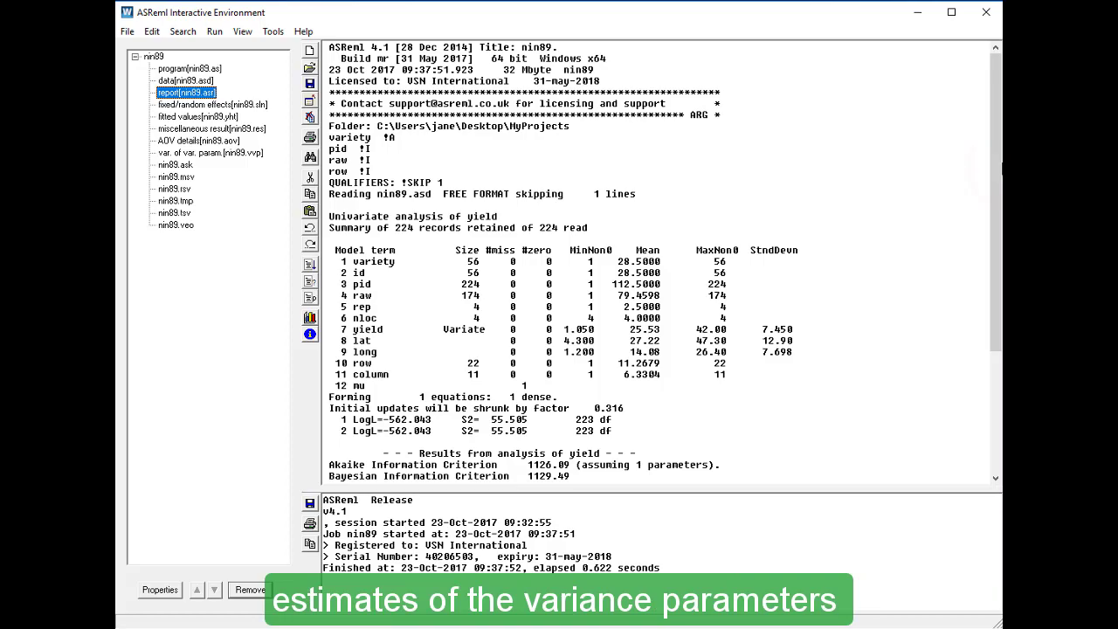
pyautogui.moveTo(998, 169); pyautogui.dragTo(1001, 302)
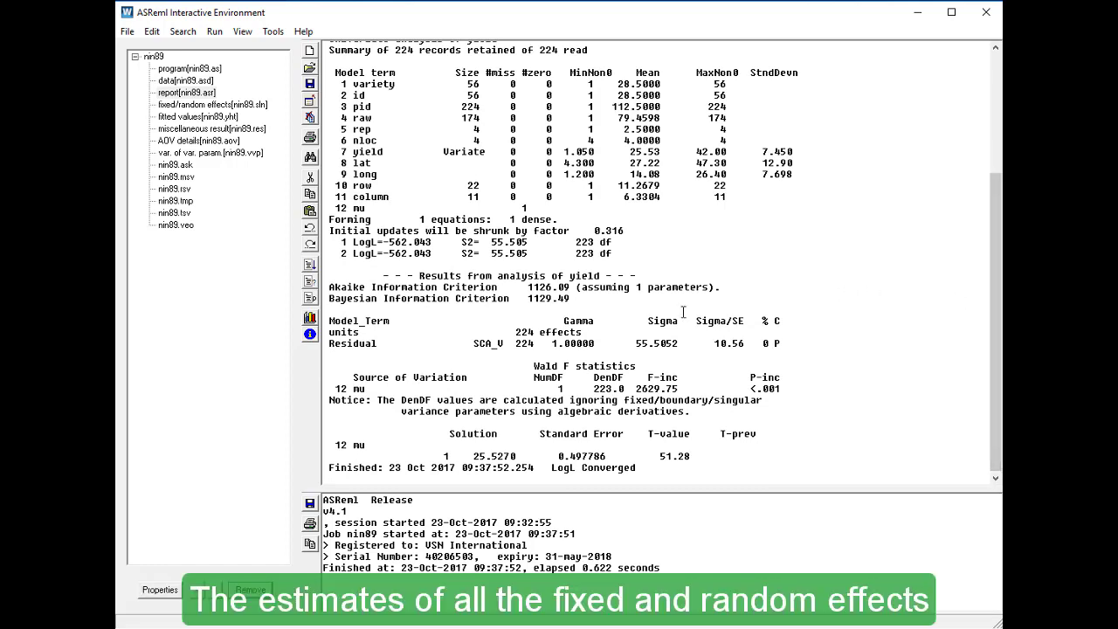
pyautogui.click(258, 109)
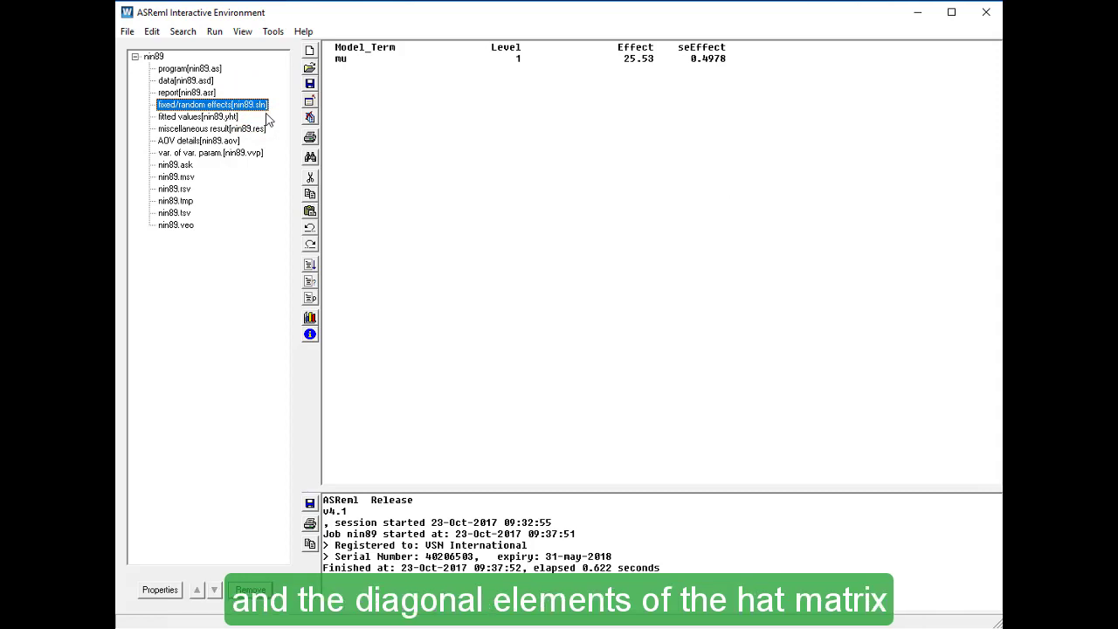
pyautogui.click(233, 119)
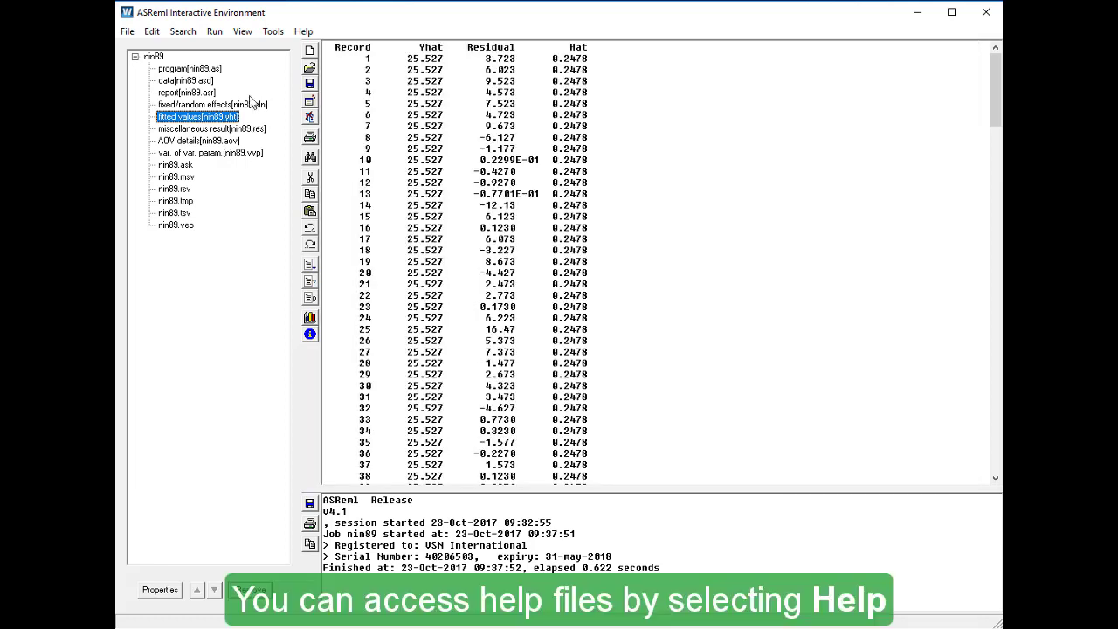
# - Open the ASReml User Guide PDF from the Help > User Guides menu
pyautogui.click(303, 31)
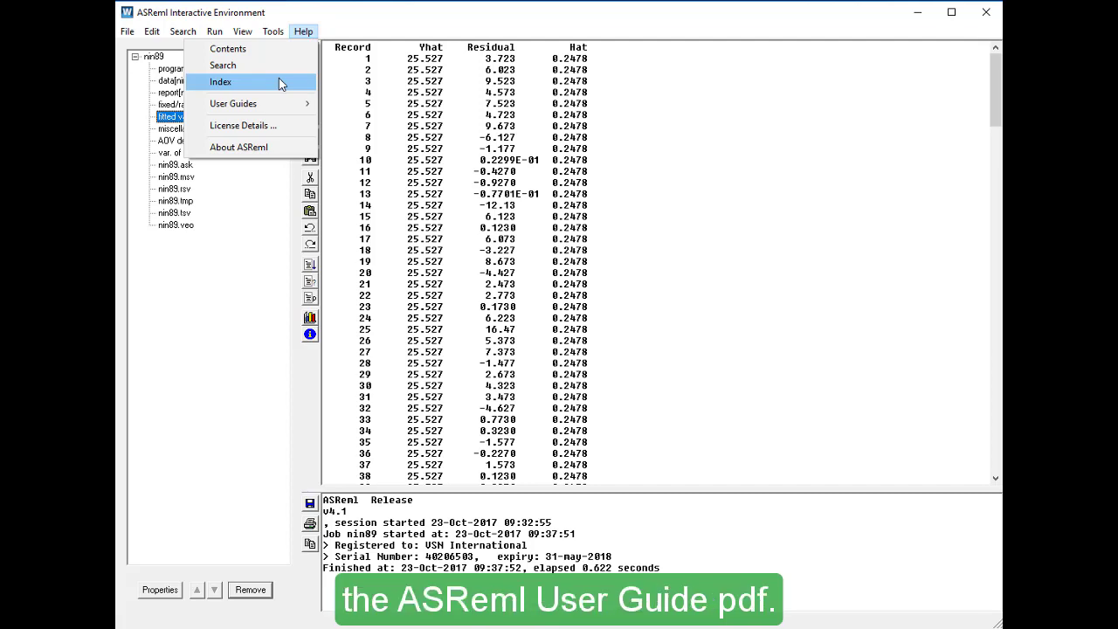
pyautogui.moveTo(288, 106)
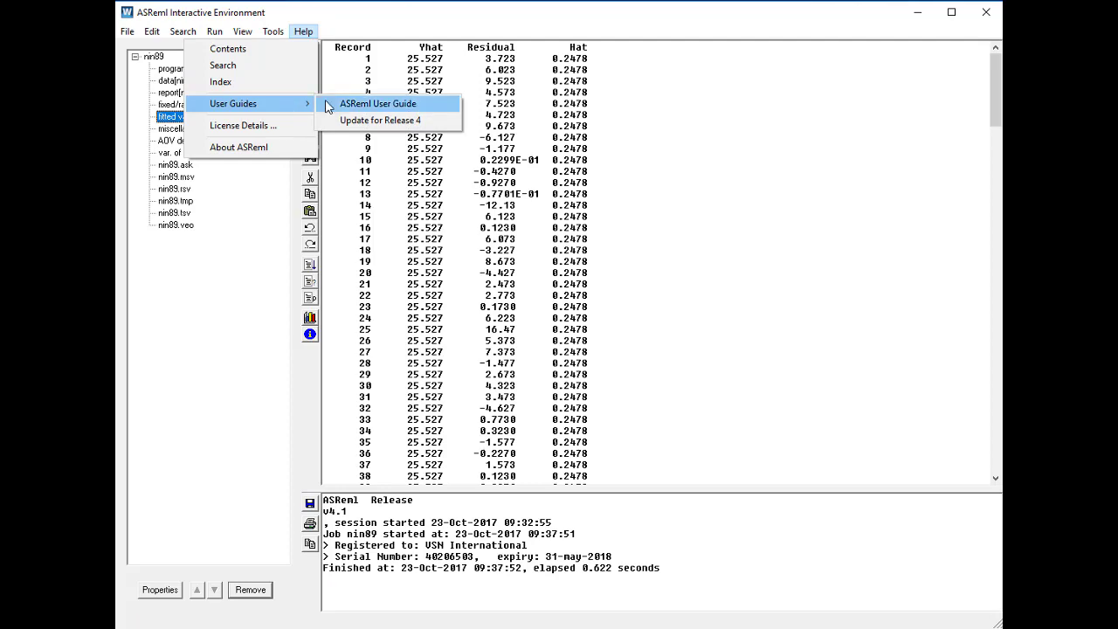
pyautogui.click(328, 105)
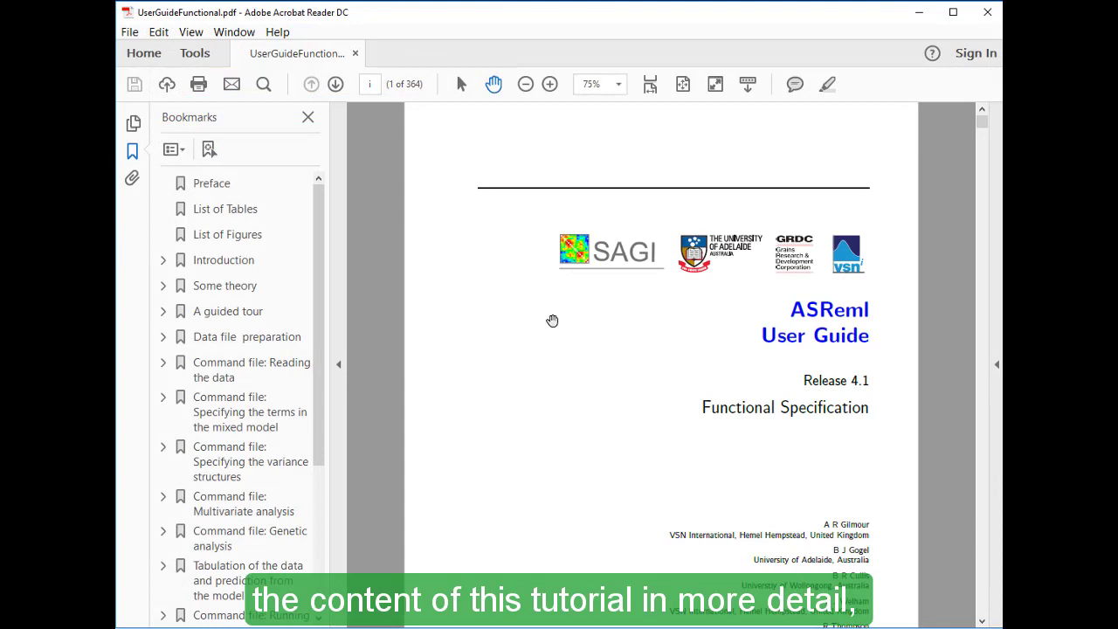
# - Browse chapter 3 'A guided tour', then jump to chapter 16 Examples on page 270
pyautogui.click(185, 314)
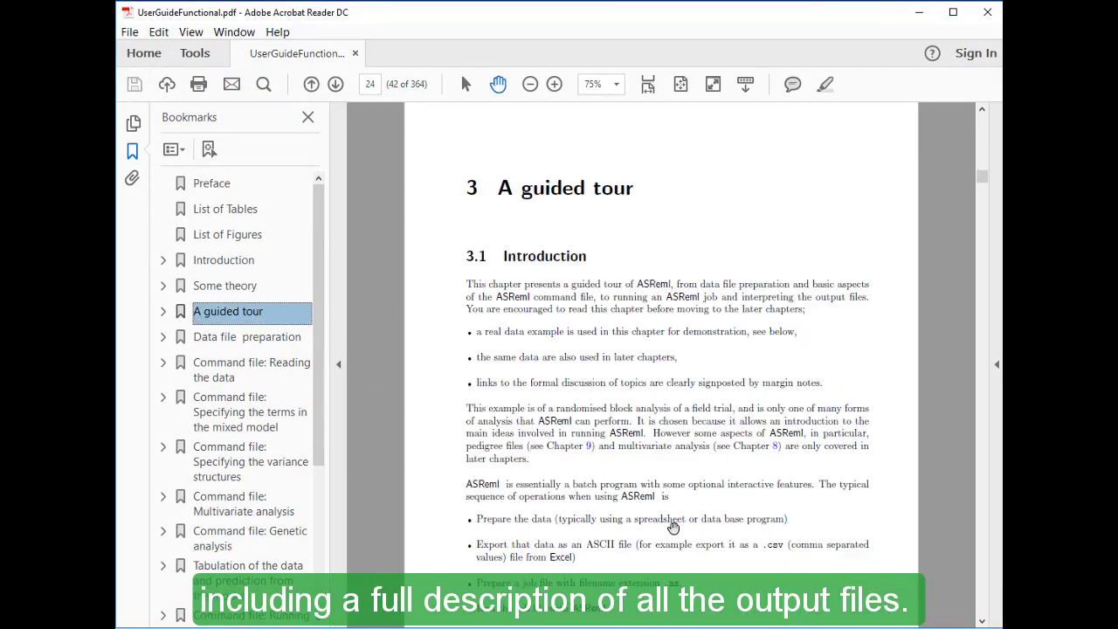
pyautogui.click(982, 622)
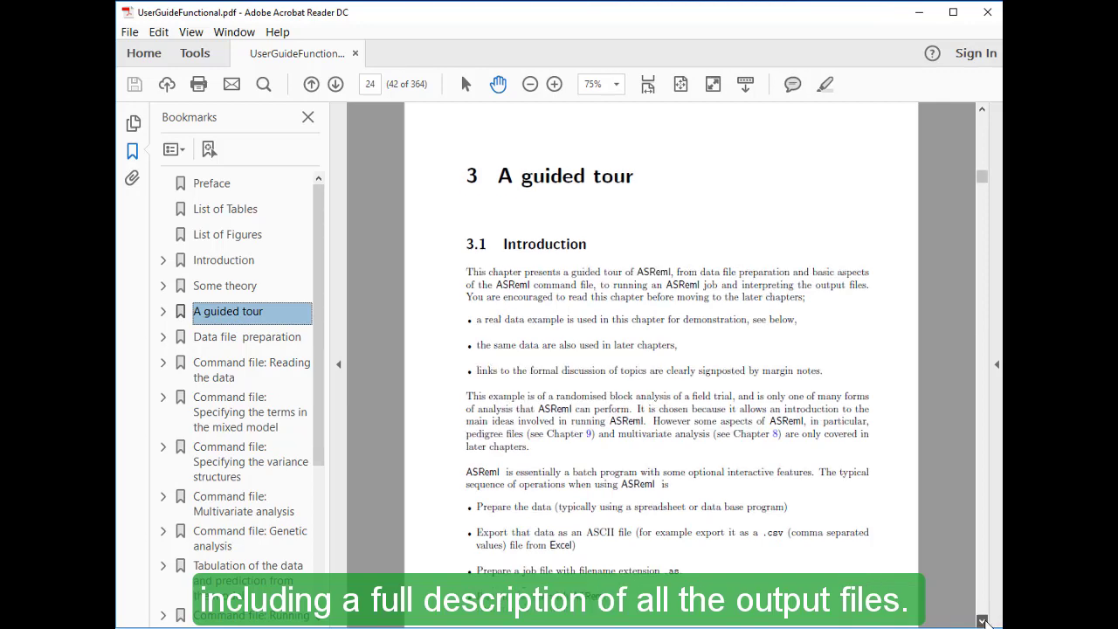
pyautogui.click(982, 622)
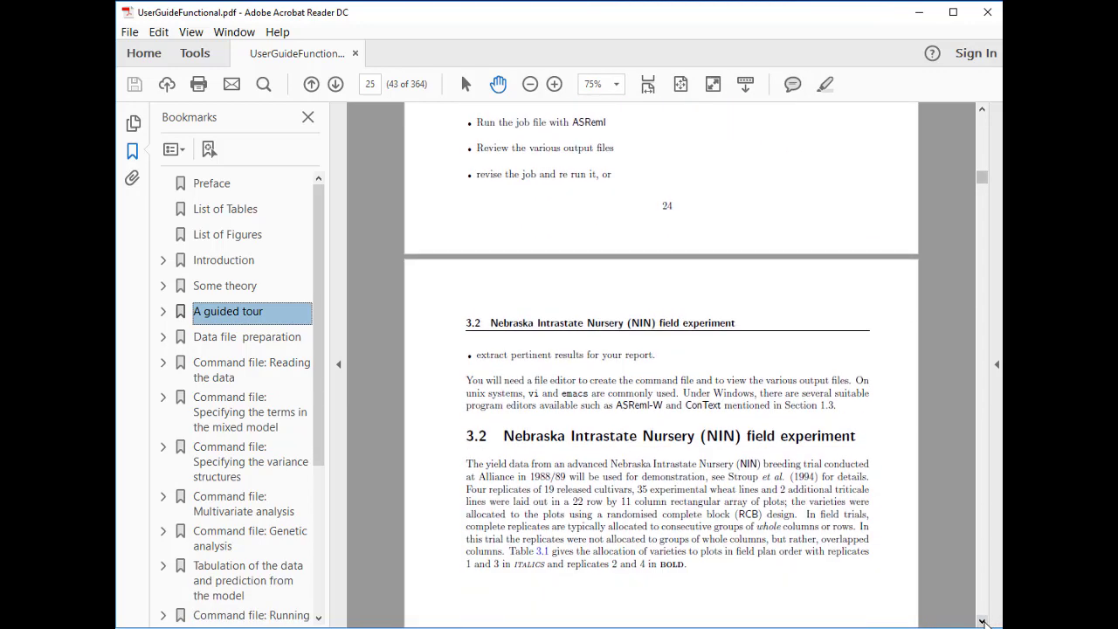
pyautogui.click(982, 622)
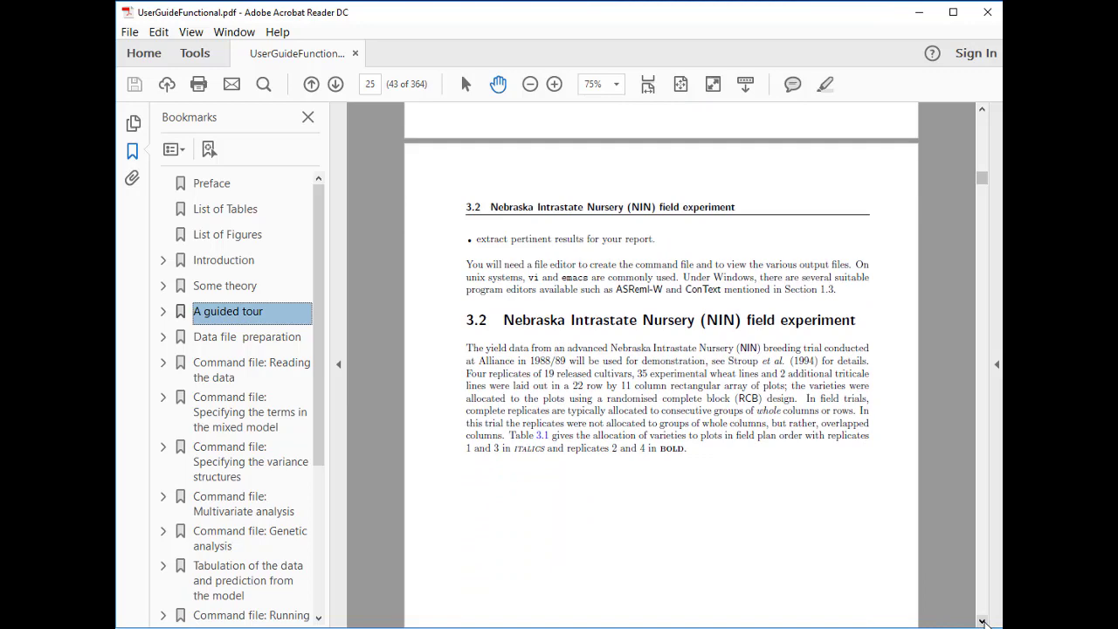
pyautogui.click(981, 622)
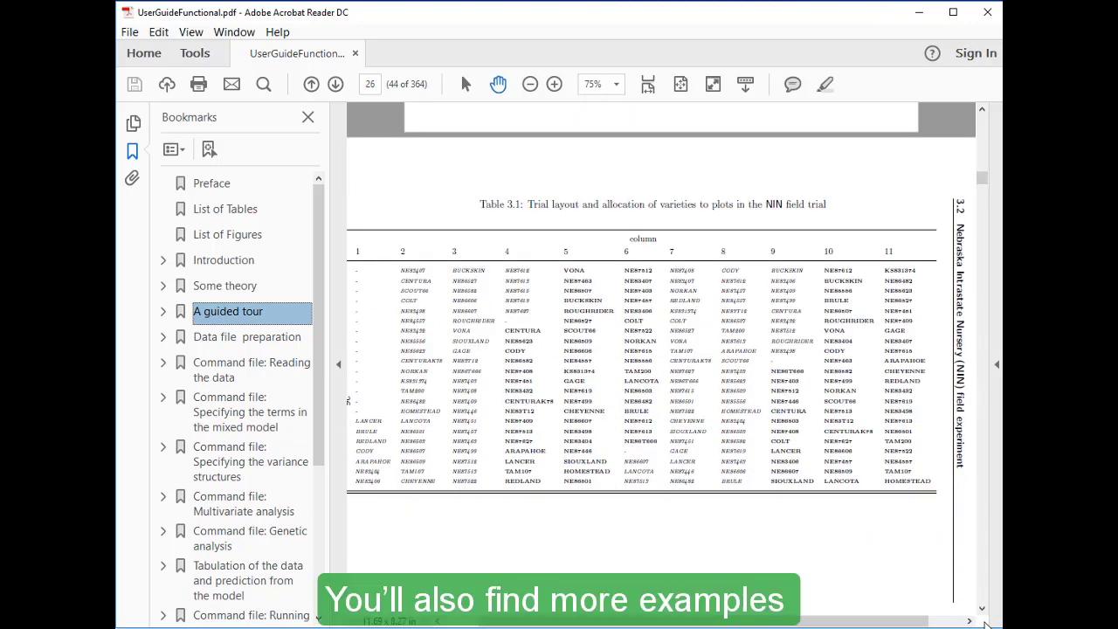
pyautogui.click(982, 609)
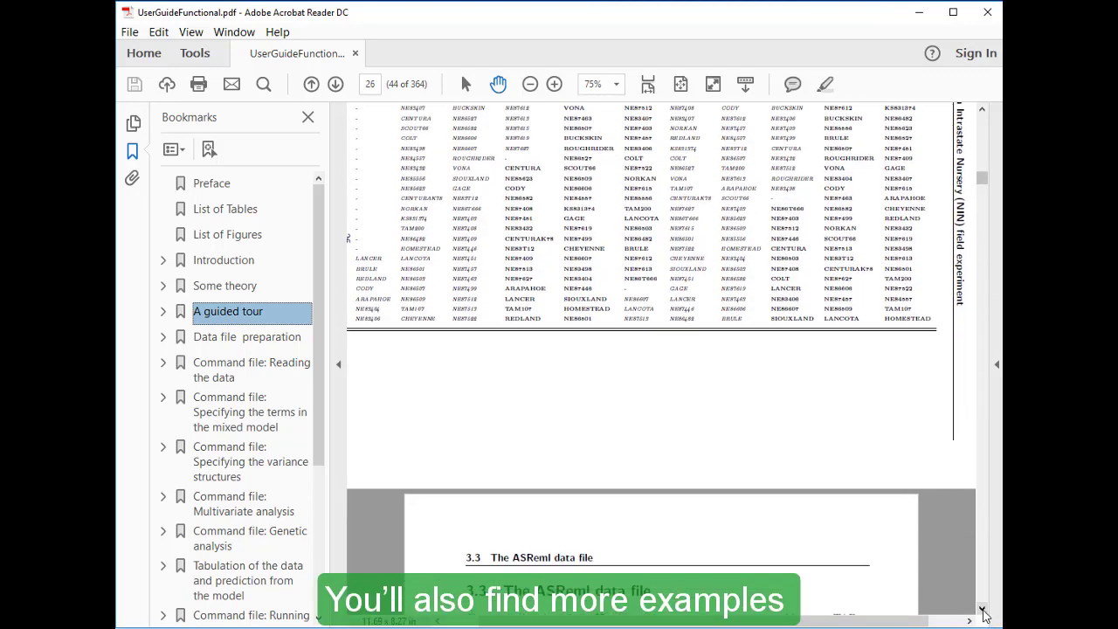
pyautogui.click(982, 608)
pyautogui.scroll(-5, 236, 393)
pyautogui.click(215, 559)
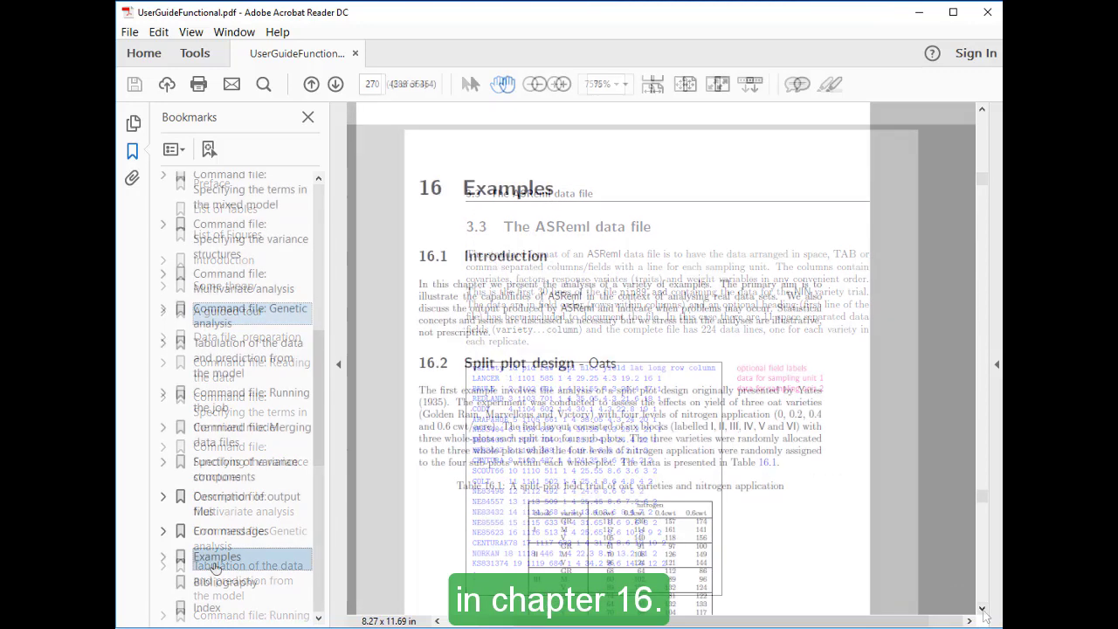